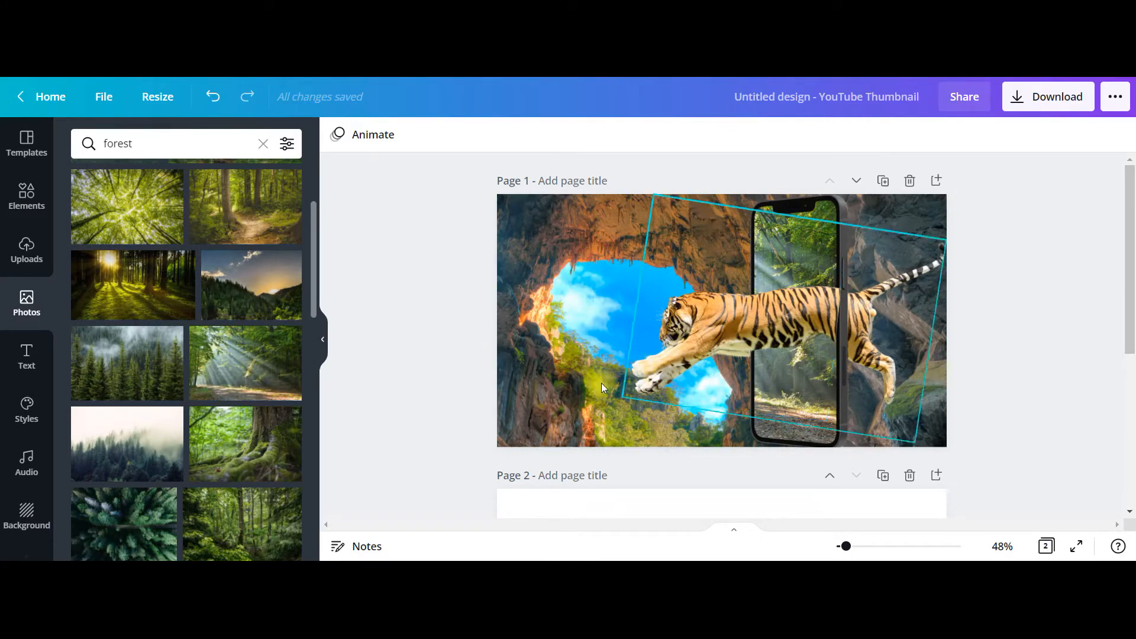
Step: Search the photos for "forest" and add the woodland path photo with sunbeams to the blank page 2
{"action": "scroll", "coordinate": [1001, 375], "scroll_direction": "down", "scroll_amount": 5}
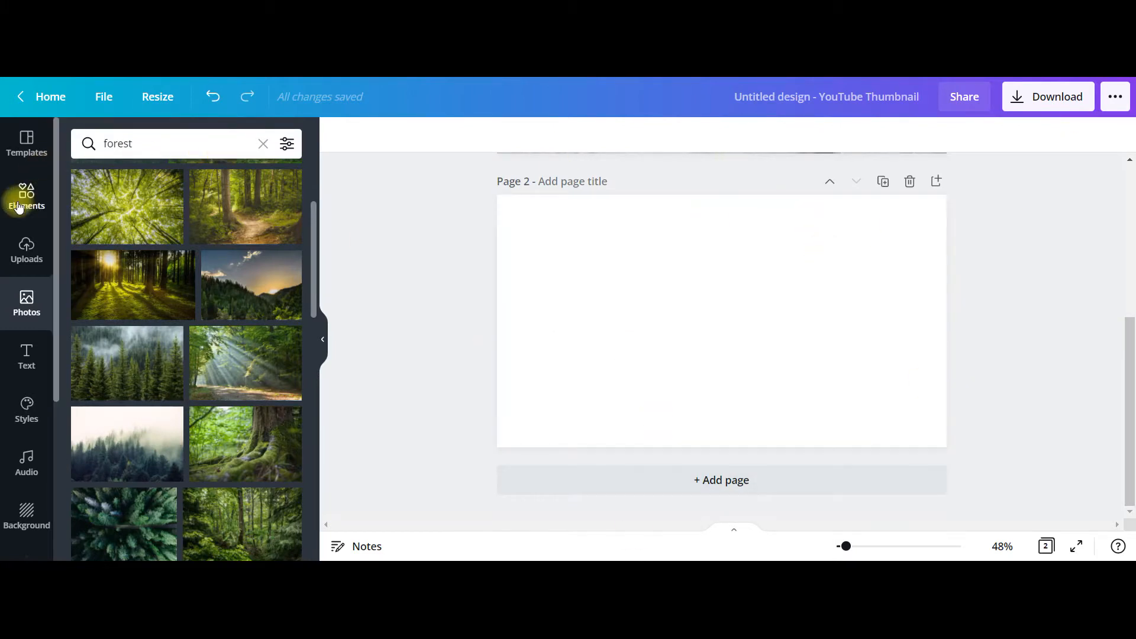
{"action": "left_click", "coordinate": [27, 302]}
{"action": "left_click", "coordinate": [165, 152]}
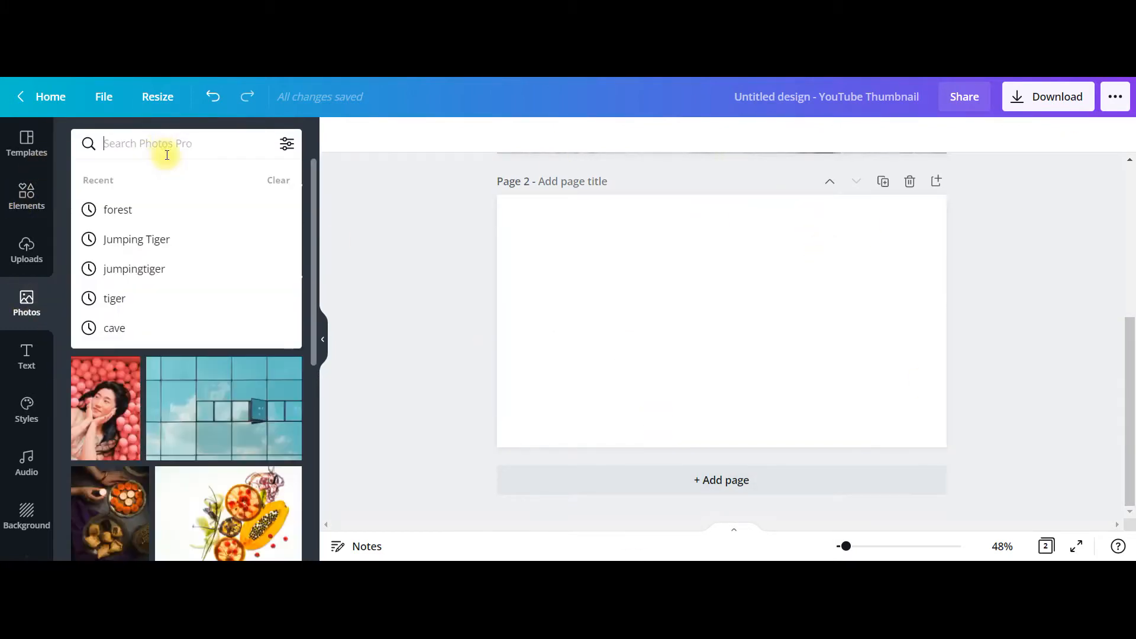
{"action": "type", "text": "f"}
{"action": "left_click", "coordinate": [118, 210]}
{"action": "left_click", "coordinate": [260, 414]}
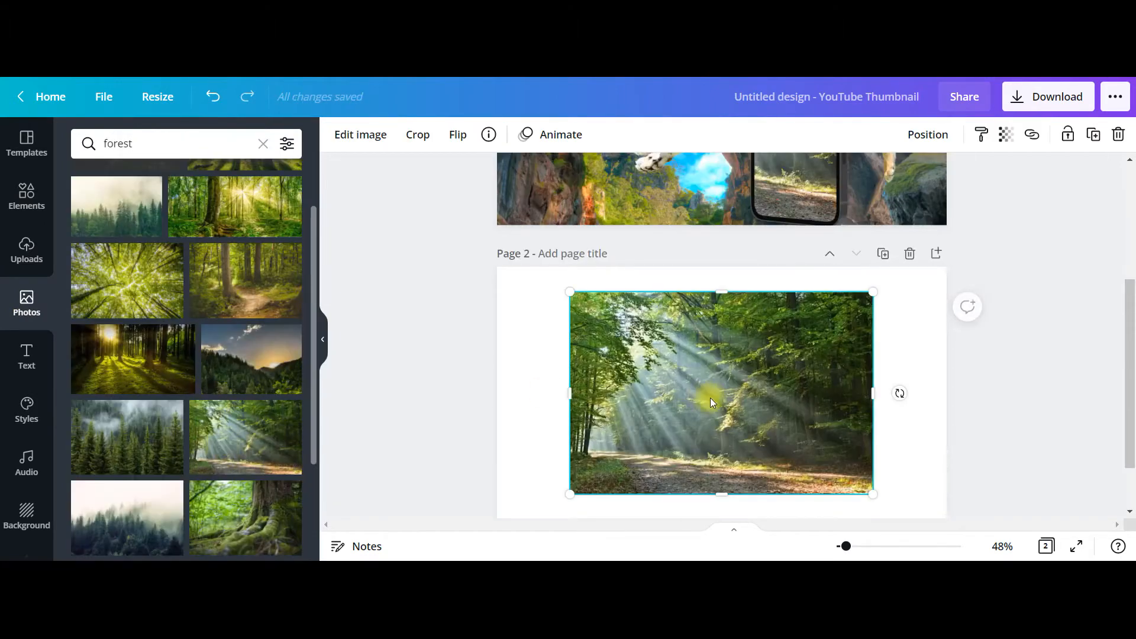
Step: Apply the Phone 20 Smartmockup to the forest photo and move the phone to the right part of page 2
{"action": "left_click", "coordinate": [373, 136]}
{"action": "left_click", "coordinate": [347, 135]}
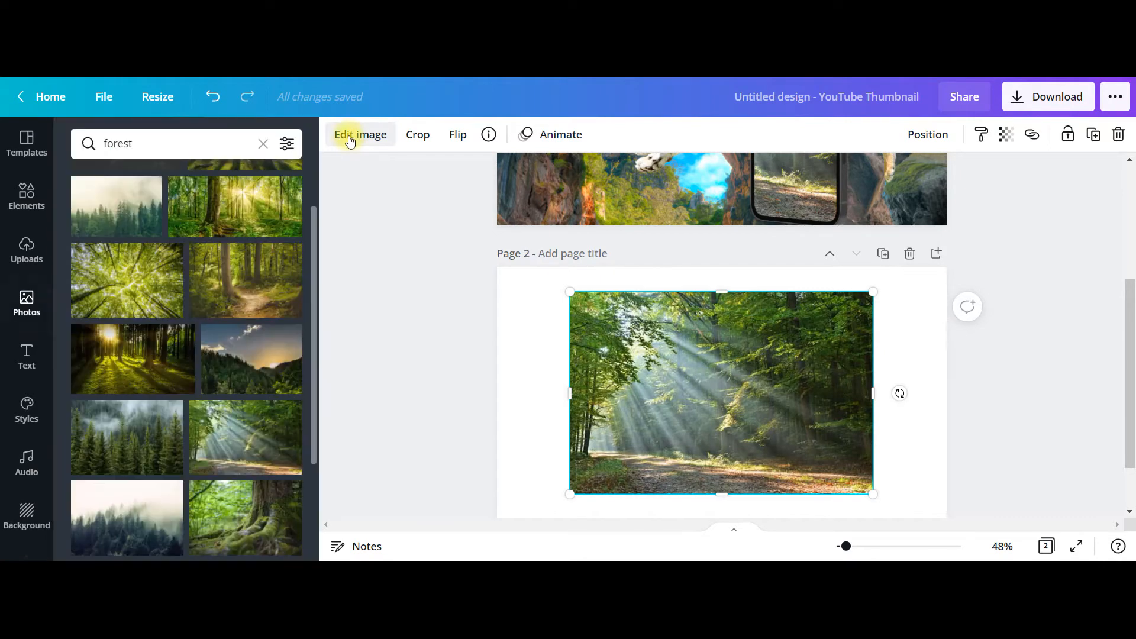
{"action": "left_click", "coordinate": [345, 134]}
{"action": "scroll", "coordinate": [191, 281], "scroll_direction": "down", "scroll_amount": 5}
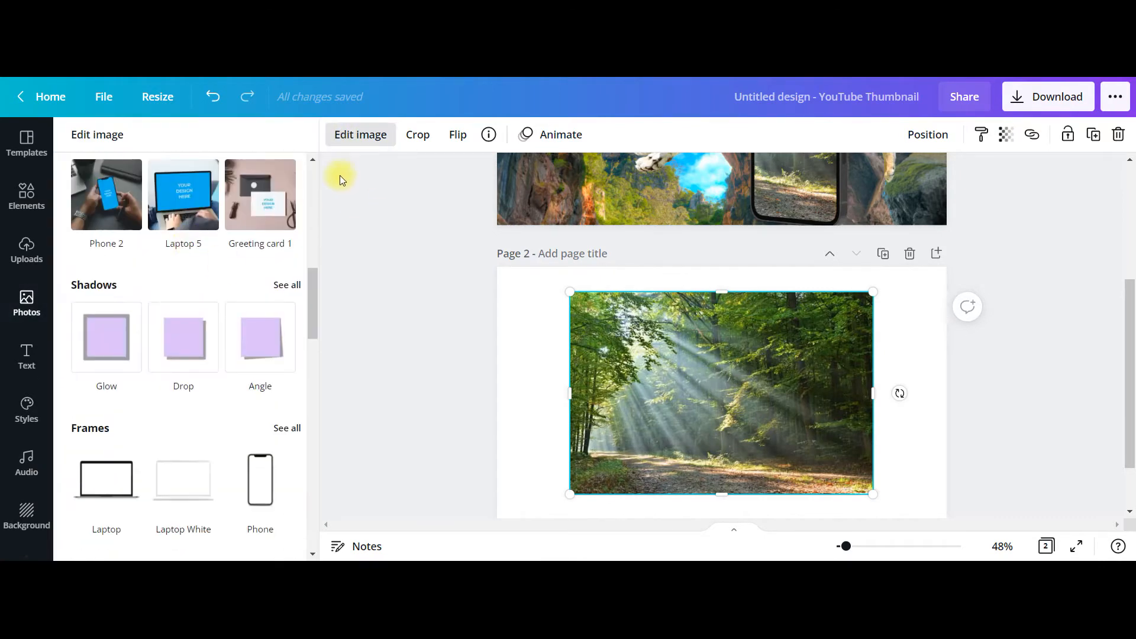
{"action": "scroll", "coordinate": [340, 175], "scroll_direction": "up", "scroll_amount": 3}
{"action": "scroll", "coordinate": [249, 225], "scroll_direction": "up", "scroll_amount": 3}
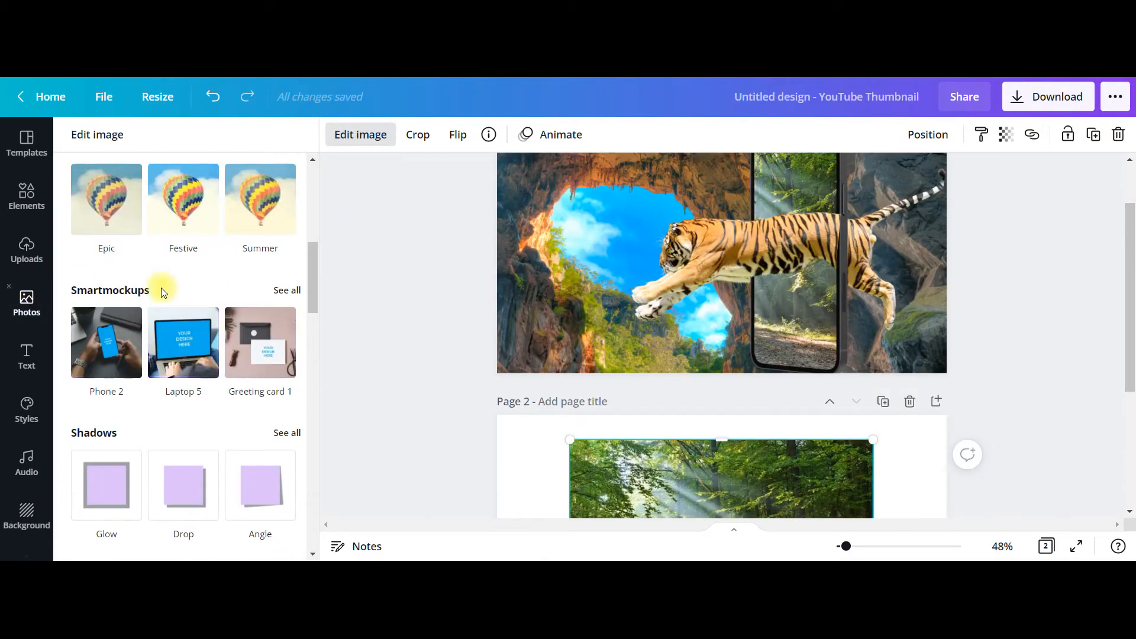
{"action": "left_click", "coordinate": [288, 290]}
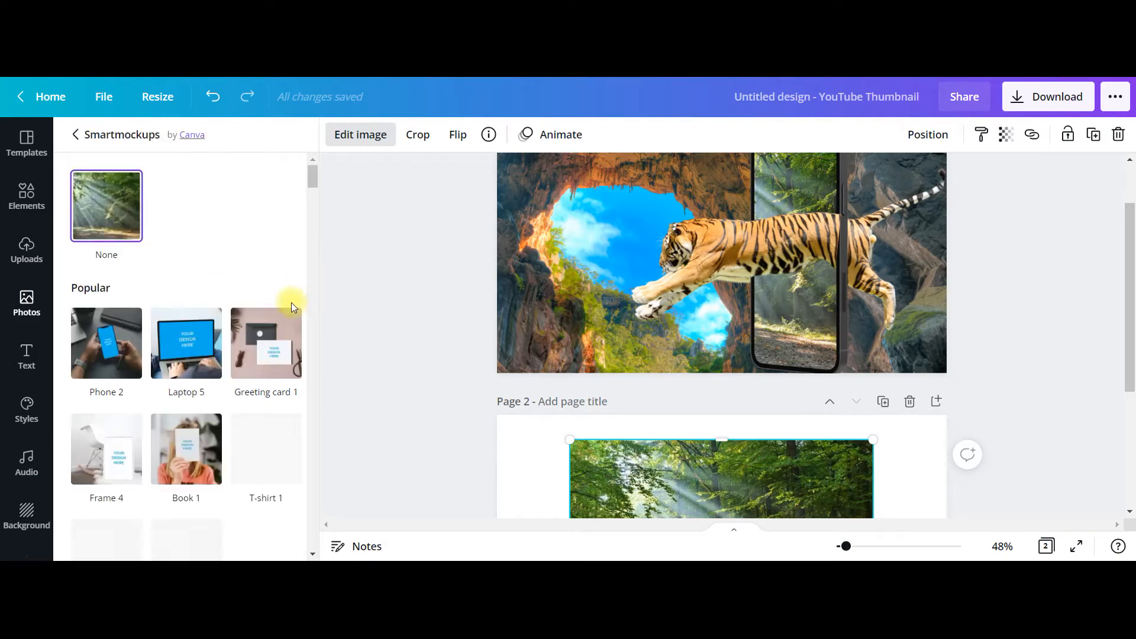
{"action": "scroll", "coordinate": [187, 367], "scroll_direction": "down", "scroll_amount": 8}
{"action": "scroll", "coordinate": [187, 366], "scroll_direction": "down", "scroll_amount": 5}
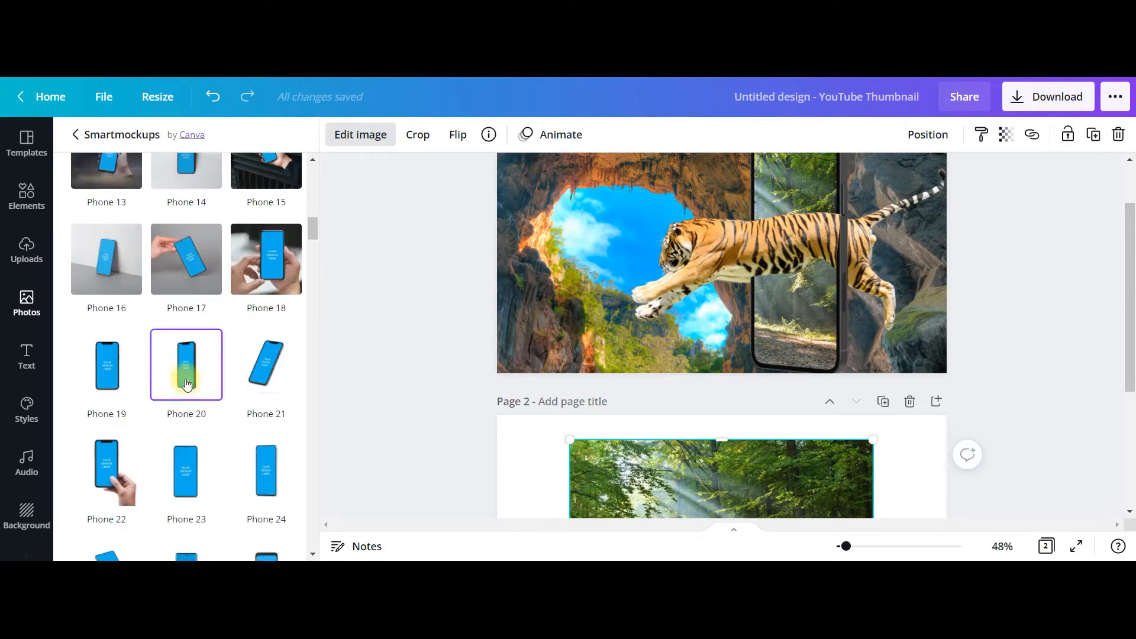
{"action": "left_click", "coordinate": [195, 381]}
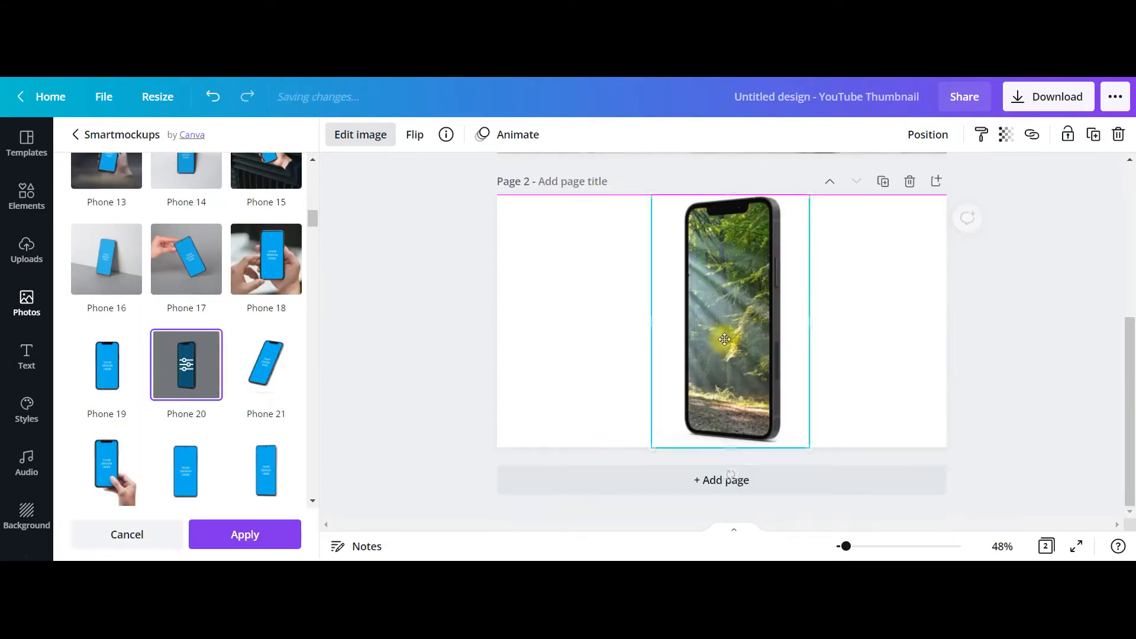
{"action": "left_click_drag", "start_coordinate": [727, 350], "coordinate": [826, 340]}
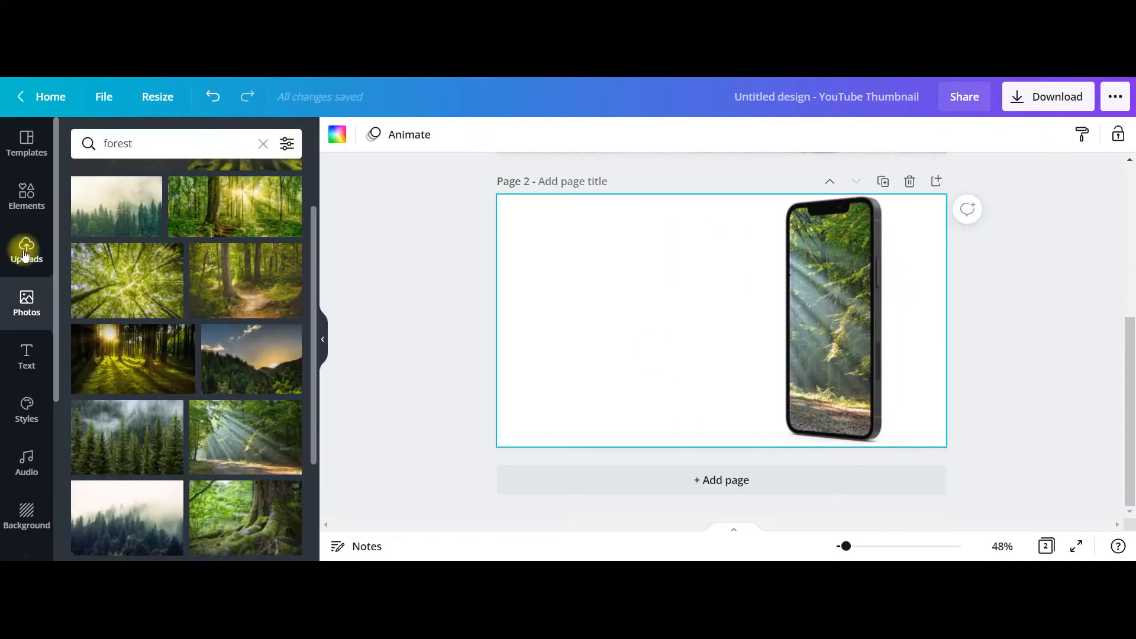
Step: Search the photos for "cave" and add the cave photo with the blue sky opening to page 2
{"action": "left_click", "coordinate": [37, 316]}
{"action": "left_click", "coordinate": [169, 143]}
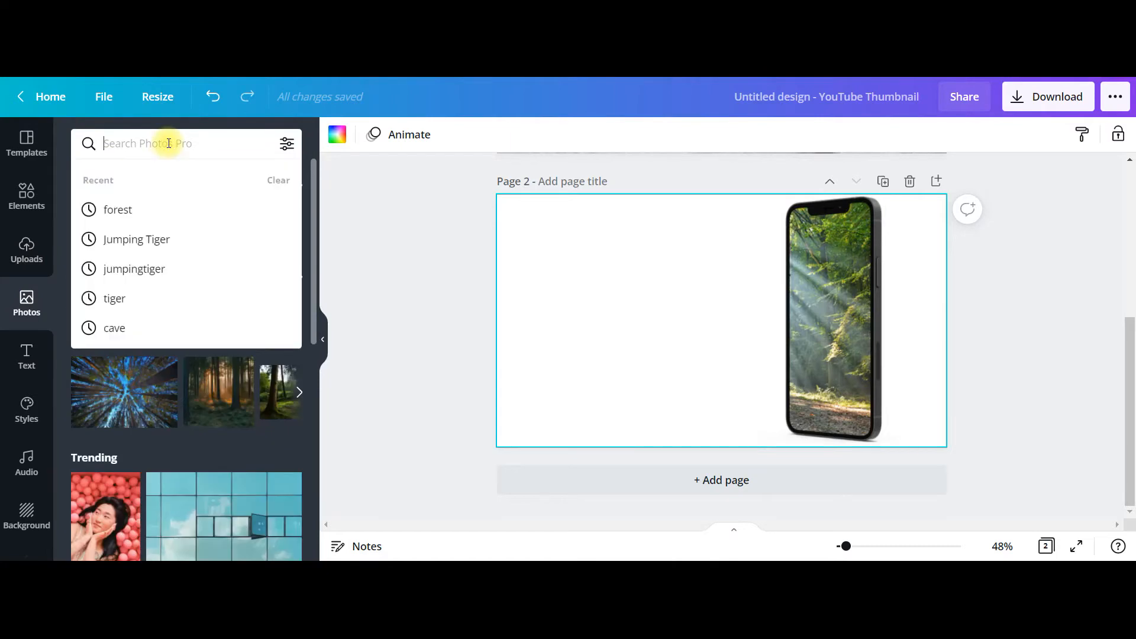
{"action": "type", "text": "cave"}
{"action": "key", "text": "Return"}
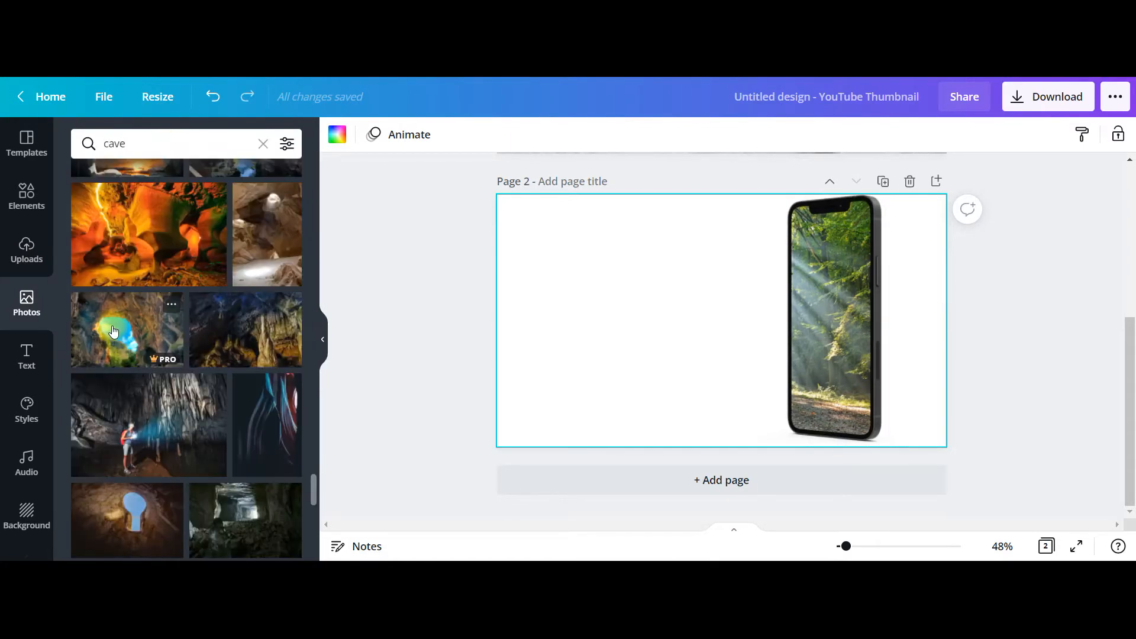
{"action": "left_click", "coordinate": [119, 330]}
Step: Fill page 2 behind the phone with the horizontally flipped cave photo and shift the phone slightly left
{"action": "left_click_drag", "start_coordinate": [870, 322], "coordinate": [933, 330]}
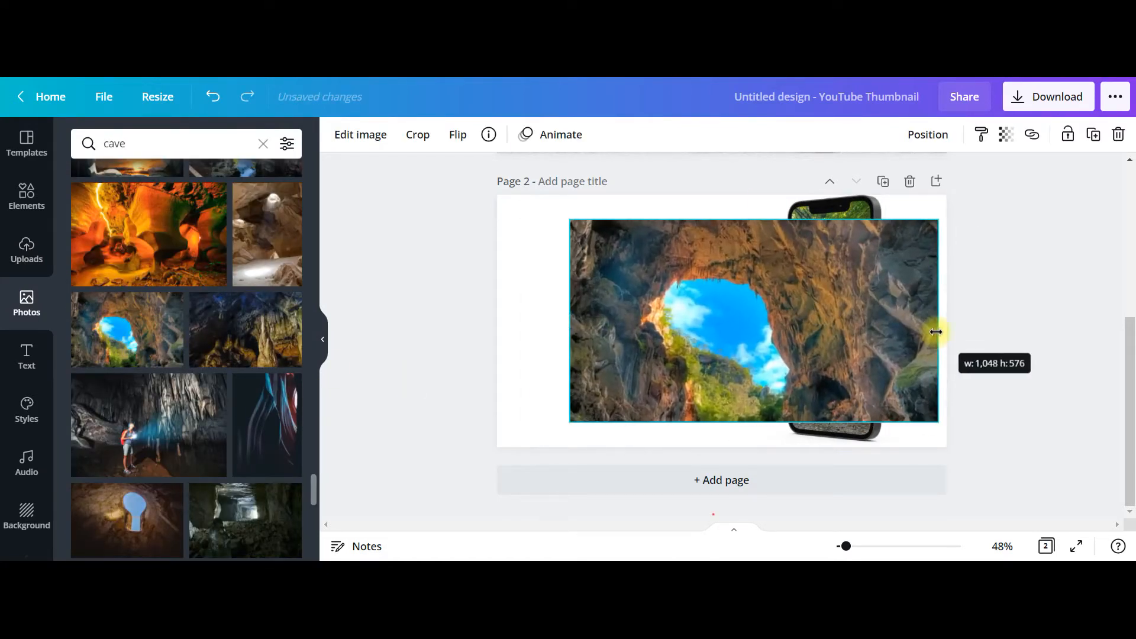
{"action": "left_click_drag", "start_coordinate": [571, 221], "coordinate": [467, 166]}
{"action": "left_click", "coordinate": [458, 134]}
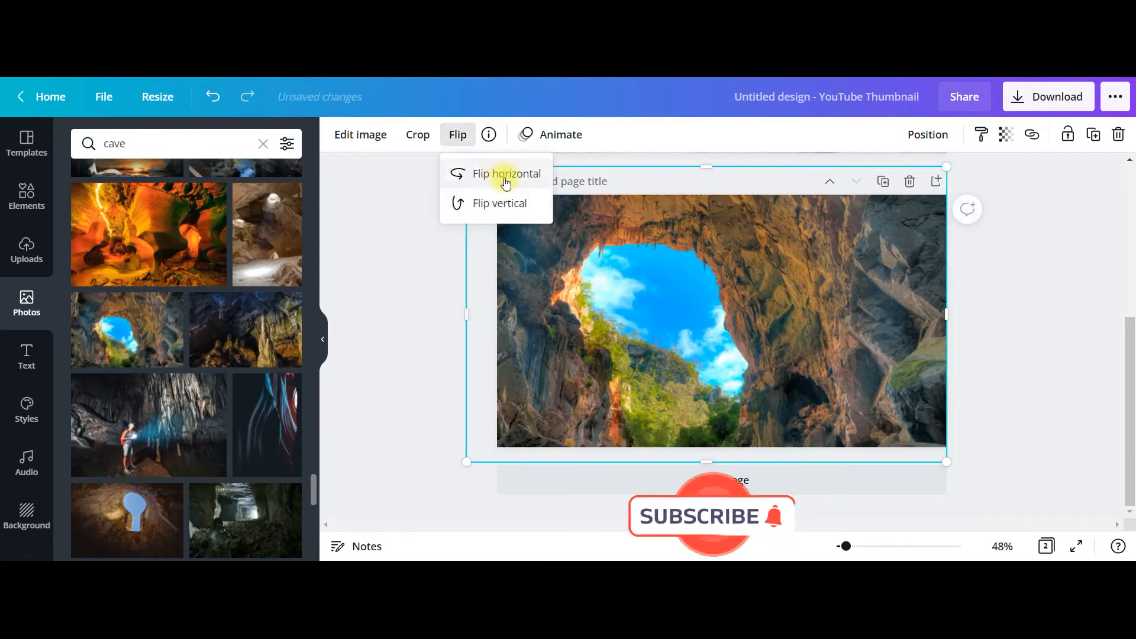
{"action": "left_click", "coordinate": [502, 177]}
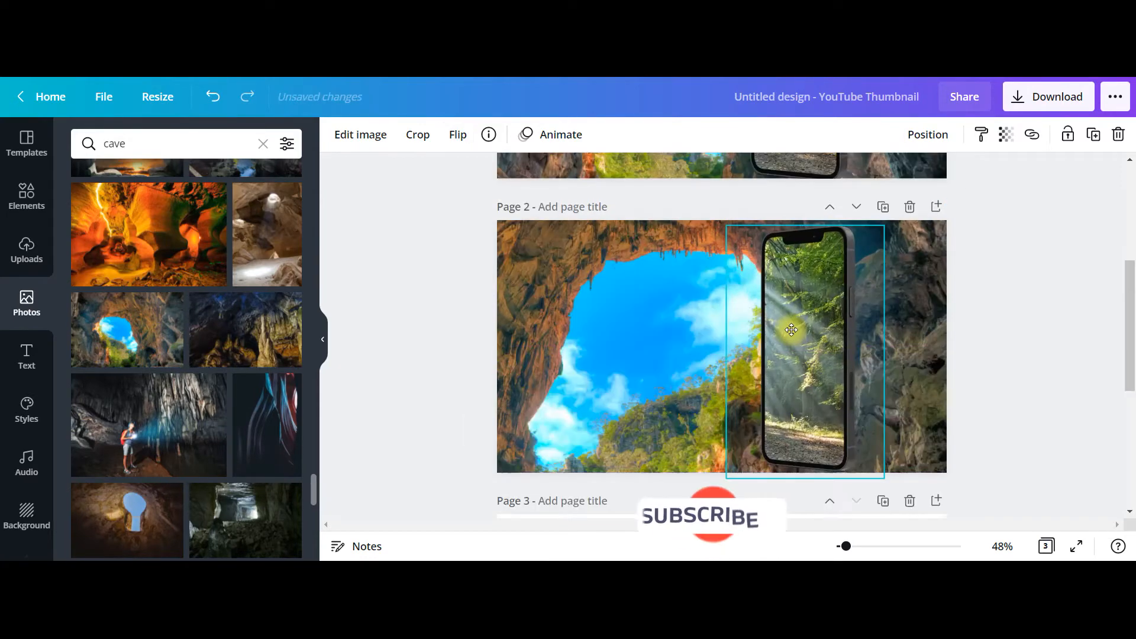
{"action": "left_click_drag", "start_coordinate": [791, 329], "coordinate": [786, 328]}
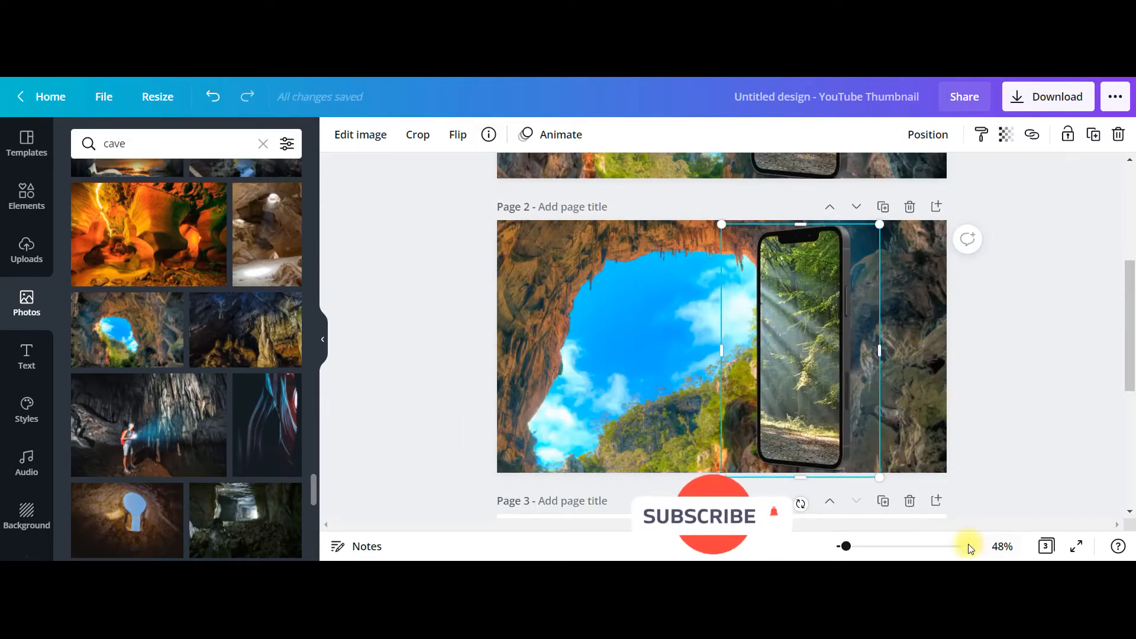
{"action": "left_click", "coordinate": [654, 368]}
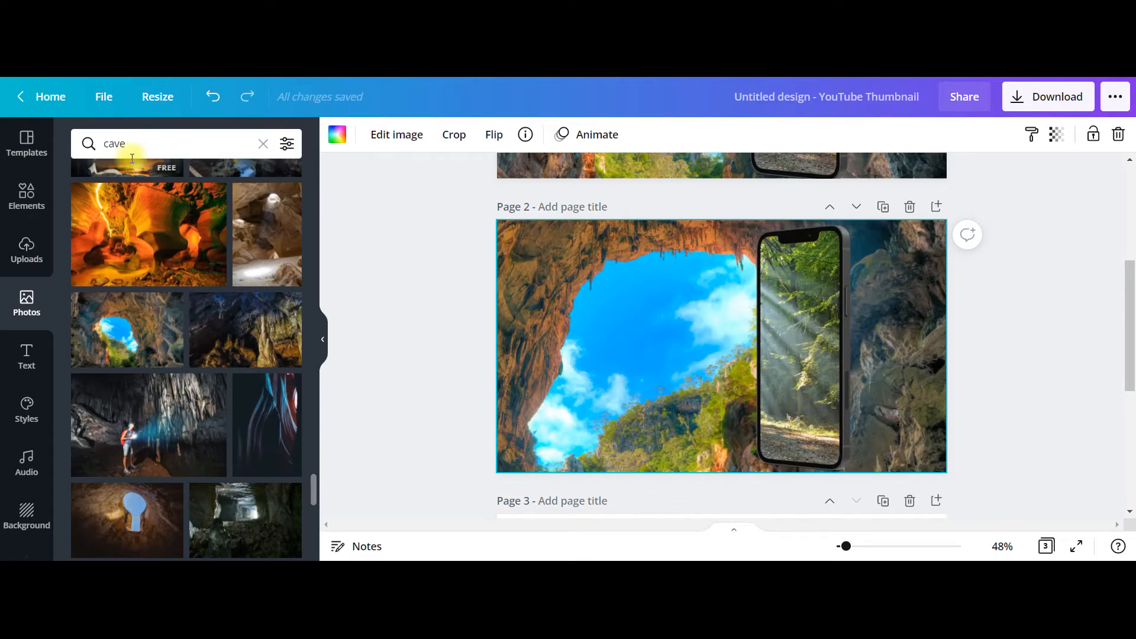
Step: Search the photos for "Jumping Tiger" and place the tiger leaping past dark foliage over the phone on page 2
{"action": "left_click", "coordinate": [17, 321]}
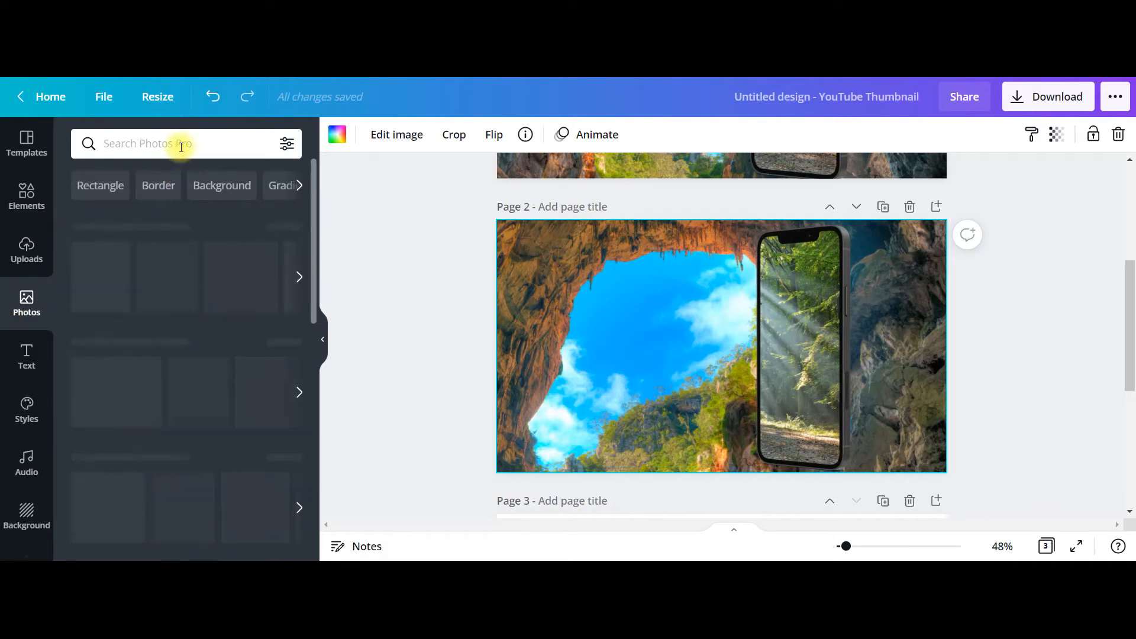
{"action": "left_click", "coordinate": [176, 144]}
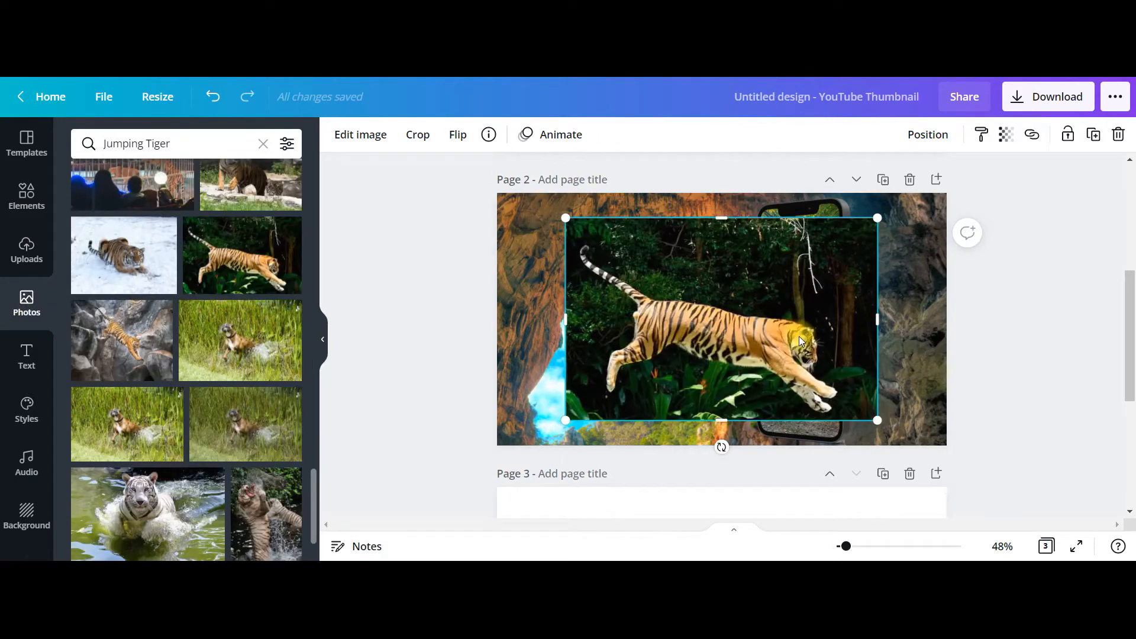
{"action": "left_click_drag", "start_coordinate": [717, 441], "coordinate": [746, 457]}
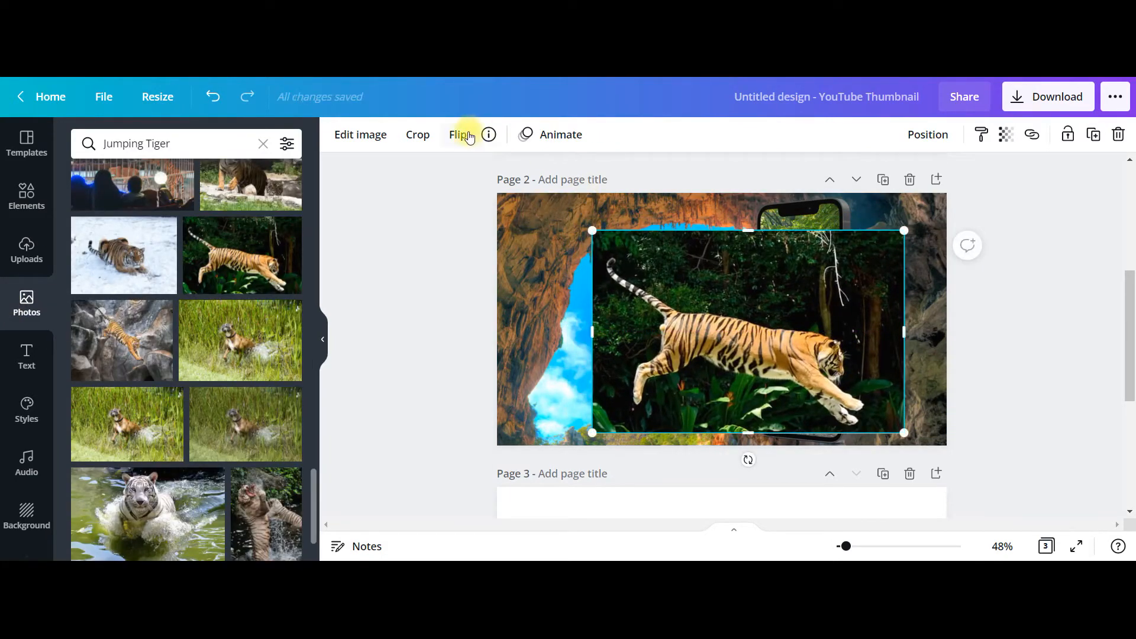
Step: Flip the tiger photo horizontally and move it slightly higher over the phone
{"action": "left_click", "coordinate": [467, 137]}
{"action": "left_click", "coordinate": [504, 175]}
{"action": "left_click", "coordinate": [740, 355]}
{"action": "mouse_move", "coordinate": [740, 356]}
{"action": "left_mouse_down"}
{"action": "mouse_move", "coordinate": [763, 351]}
{"action": "mouse_move", "coordinate": [735, 338]}
{"action": "left_mouse_up"}
Step: Remove the tiger photo's background and position the tiger so its body crosses the phone screen
{"action": "left_click", "coordinate": [361, 136]}
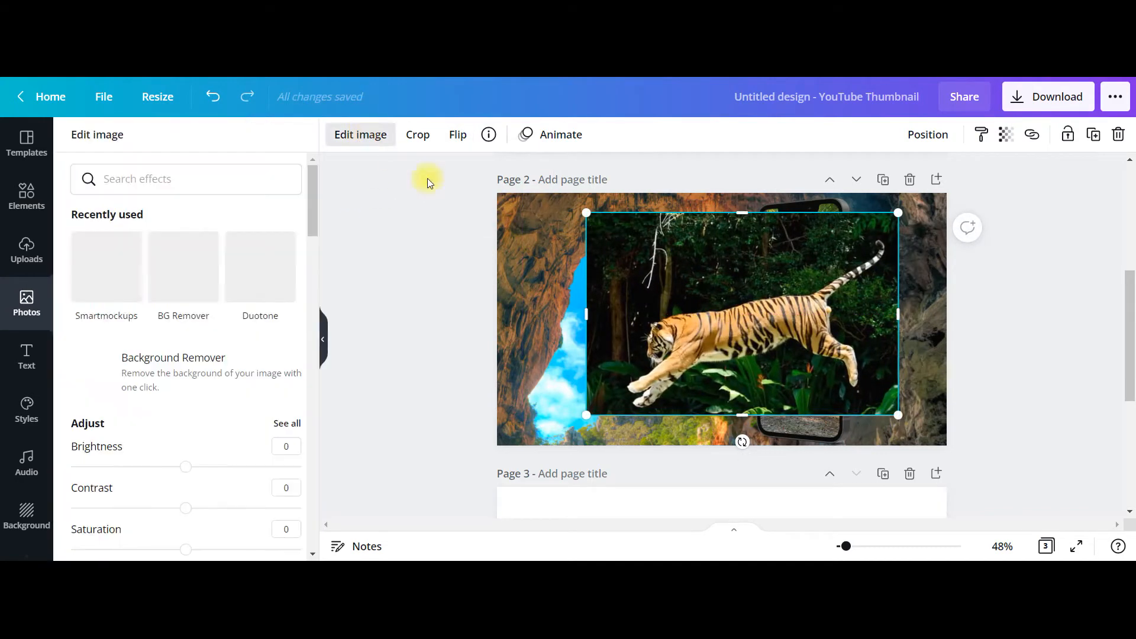
{"action": "left_click", "coordinate": [184, 266]}
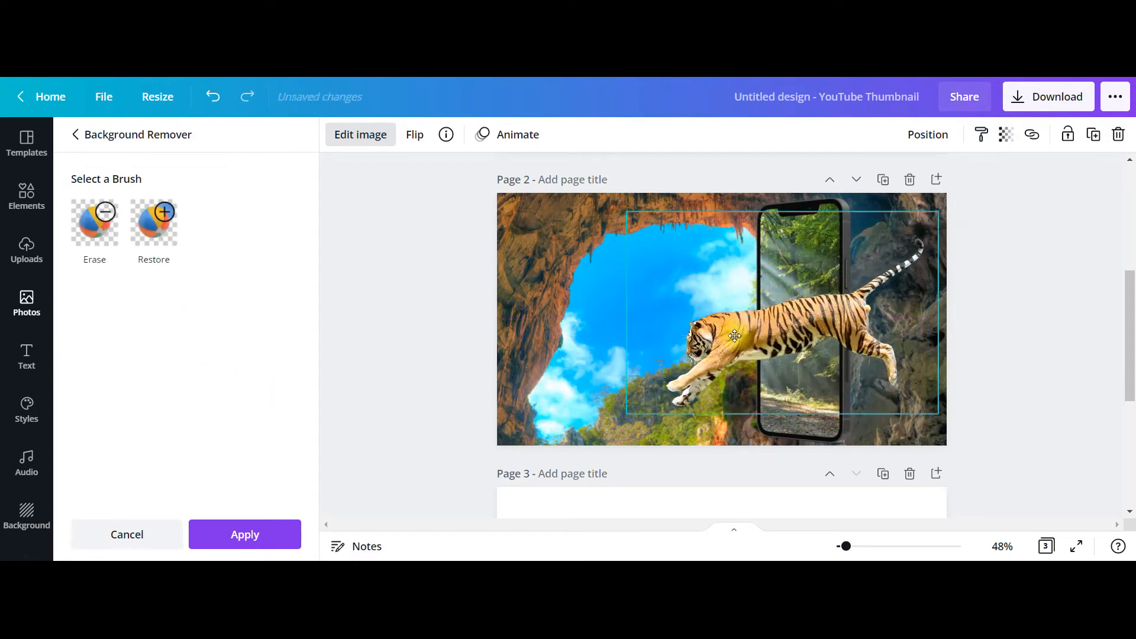
{"action": "left_click_drag", "start_coordinate": [735, 336], "coordinate": [743, 321]}
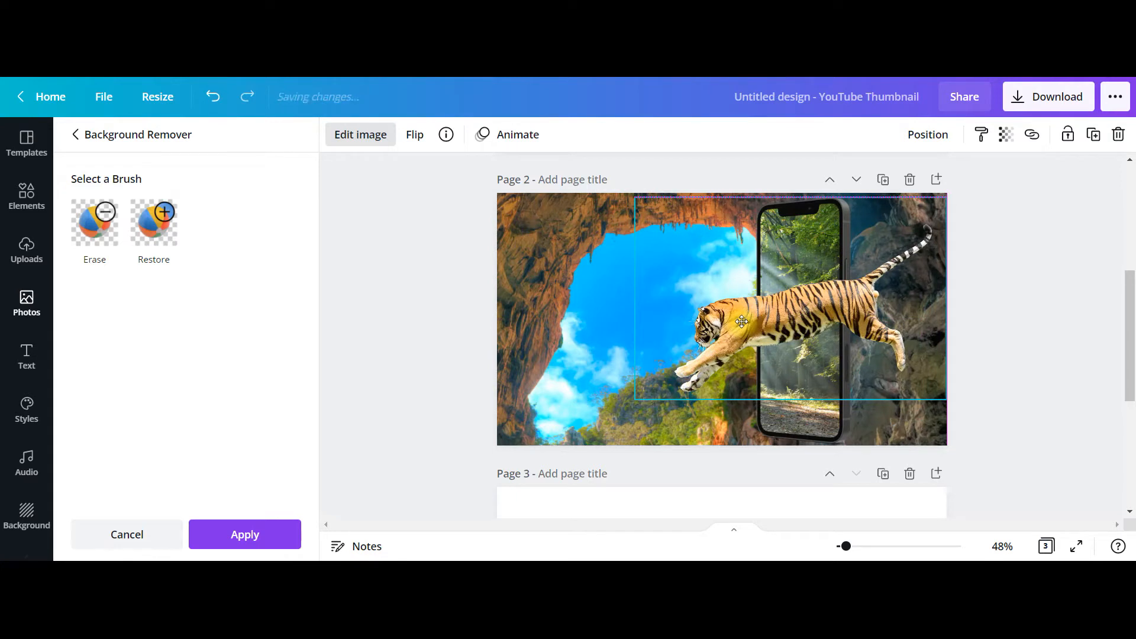
{"action": "mouse_move", "coordinate": [740, 325]}
{"action": "left_mouse_down"}
{"action": "mouse_move", "coordinate": [737, 313]}
{"action": "mouse_move", "coordinate": [768, 329]}
{"action": "mouse_move", "coordinate": [755, 338]}
{"action": "left_mouse_up"}
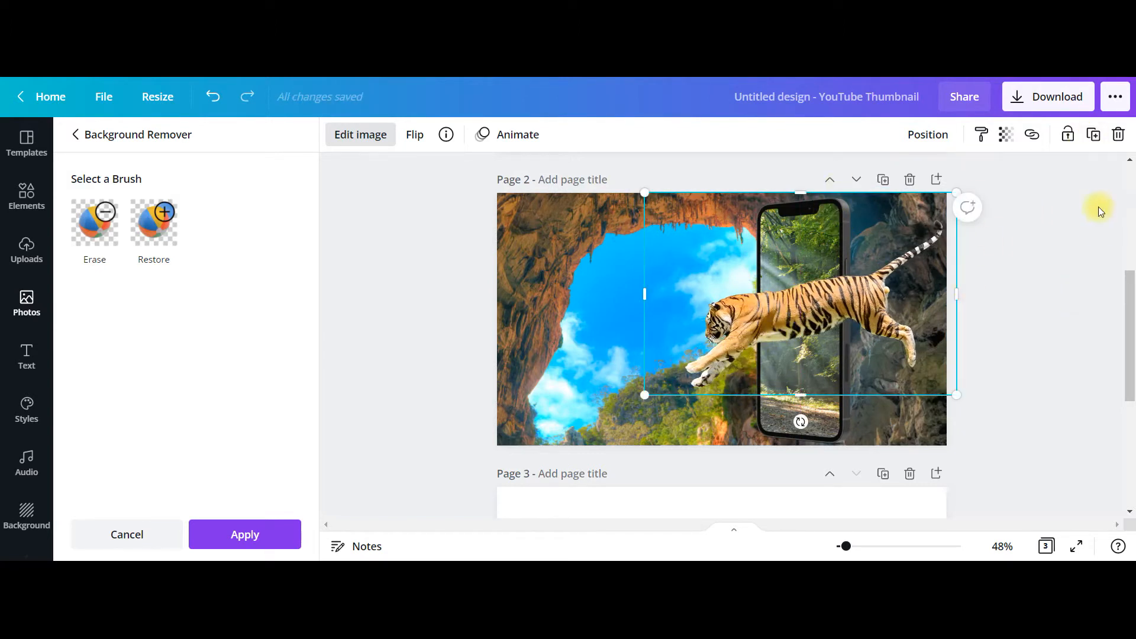
Step: Duplicate the tiger, align the copy exactly over the original and crop its rear off at the phone screen's inner edge
{"action": "left_click", "coordinate": [1092, 137]}
{"action": "left_click_drag", "start_coordinate": [834, 305], "coordinate": [829, 298]}
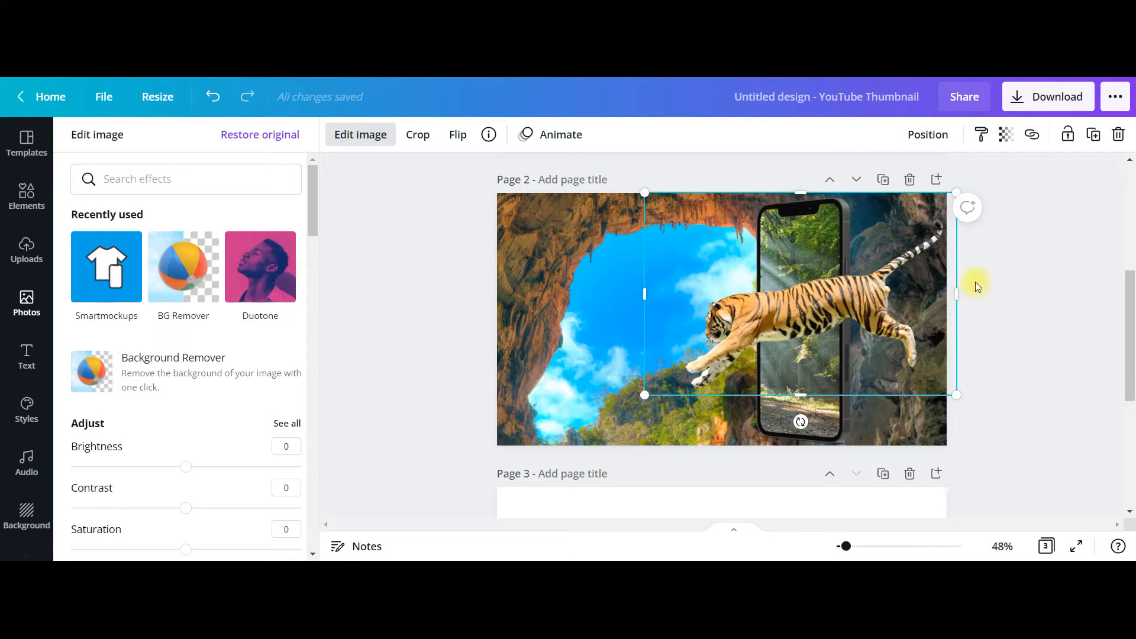
{"action": "left_click_drag", "start_coordinate": [958, 295], "coordinate": [841, 314]}
{"action": "key", "text": "ctrl+z"}
Step: Send the uncropped tiger to the back so its hindquarters sit behind the phone
{"action": "right_click", "coordinate": [889, 299]}
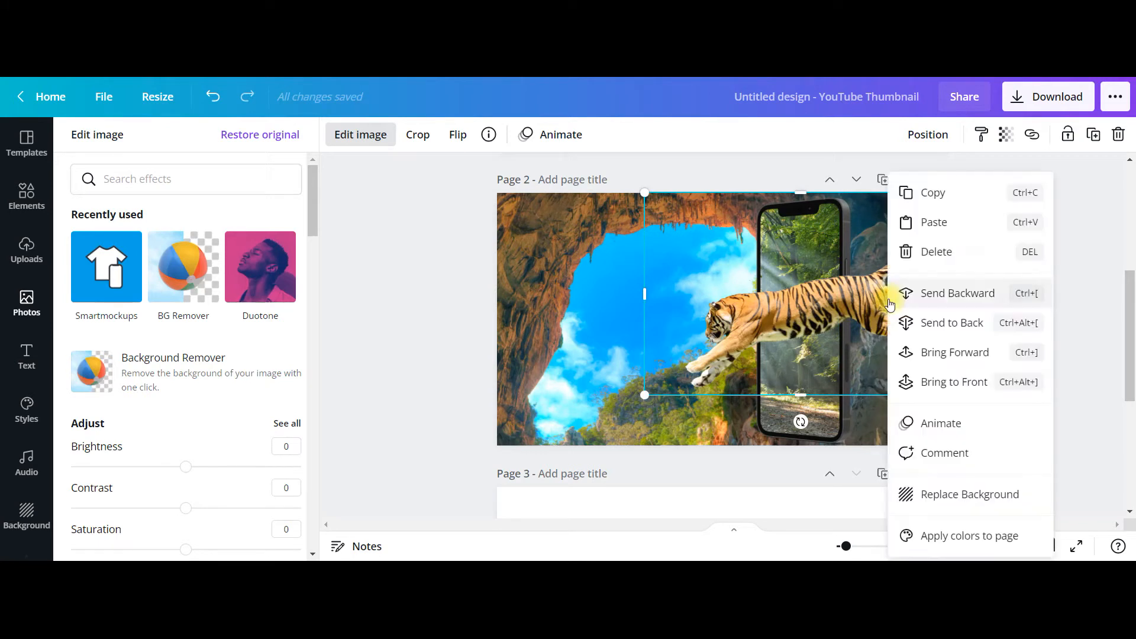
{"action": "left_click", "coordinate": [933, 325]}
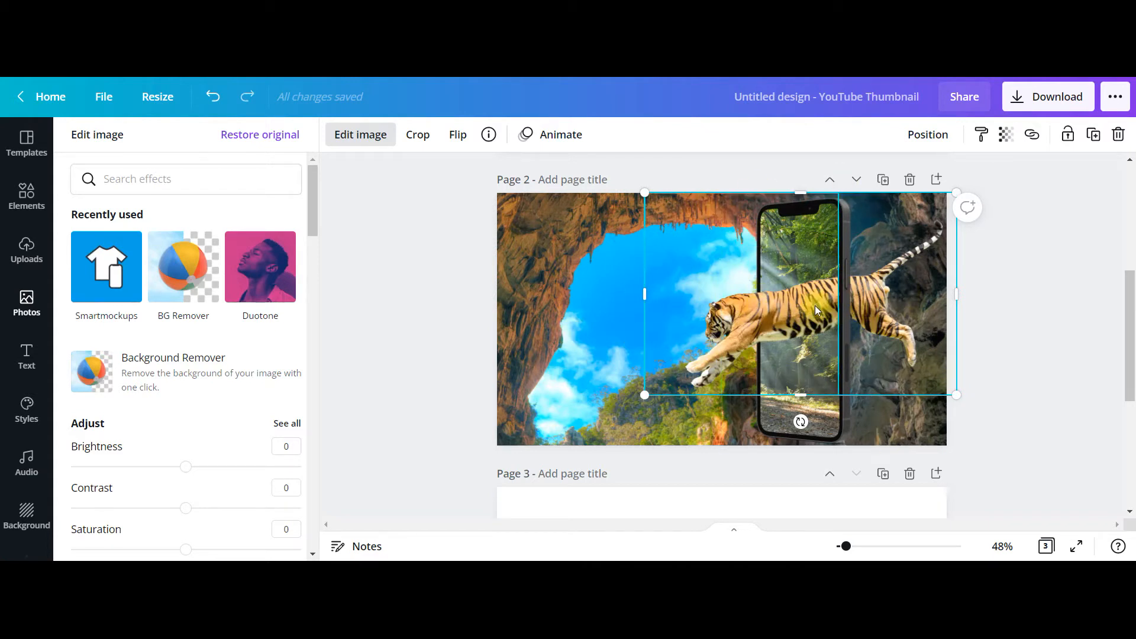
{"action": "right_click", "coordinate": [905, 290]}
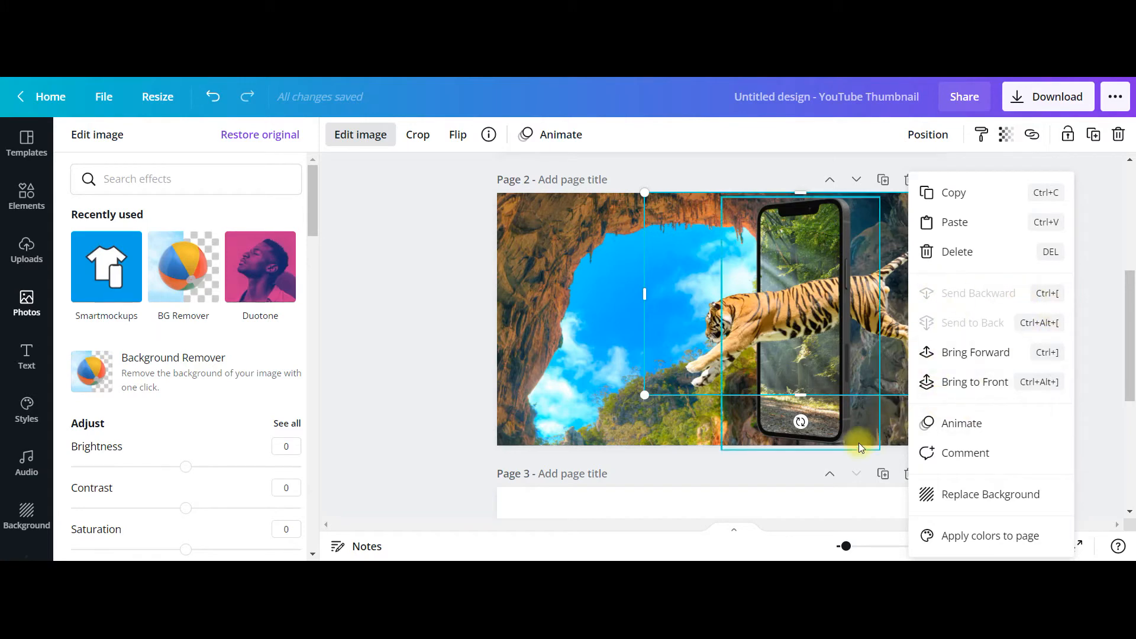
{"action": "left_click", "coordinate": [426, 416]}
{"action": "left_click", "coordinate": [556, 355]}
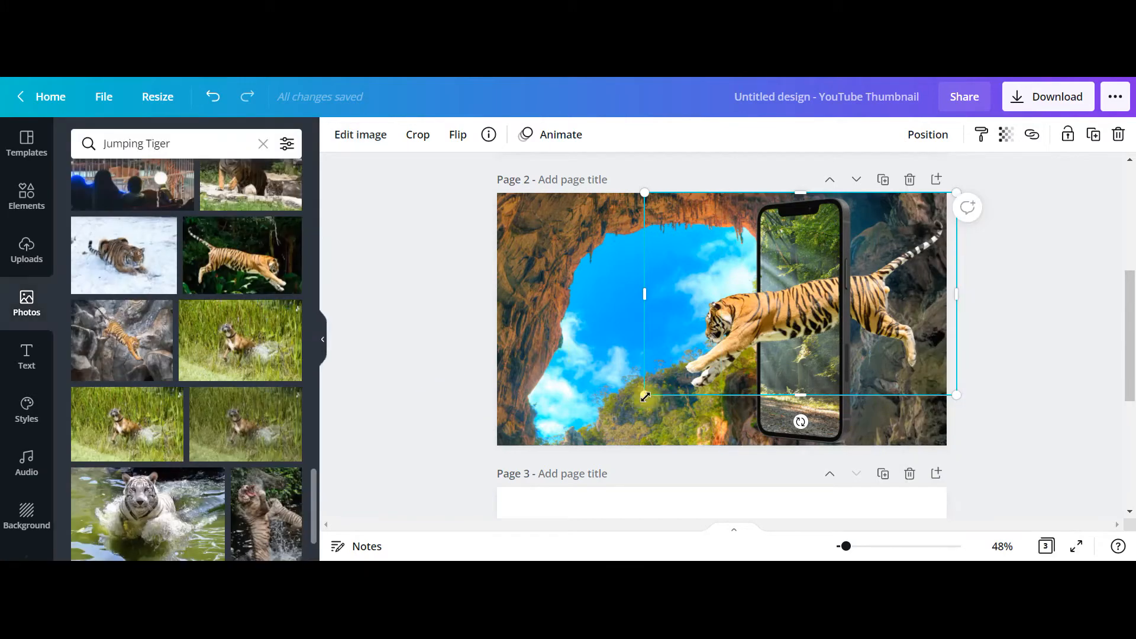
{"action": "left_click", "coordinate": [609, 336]}
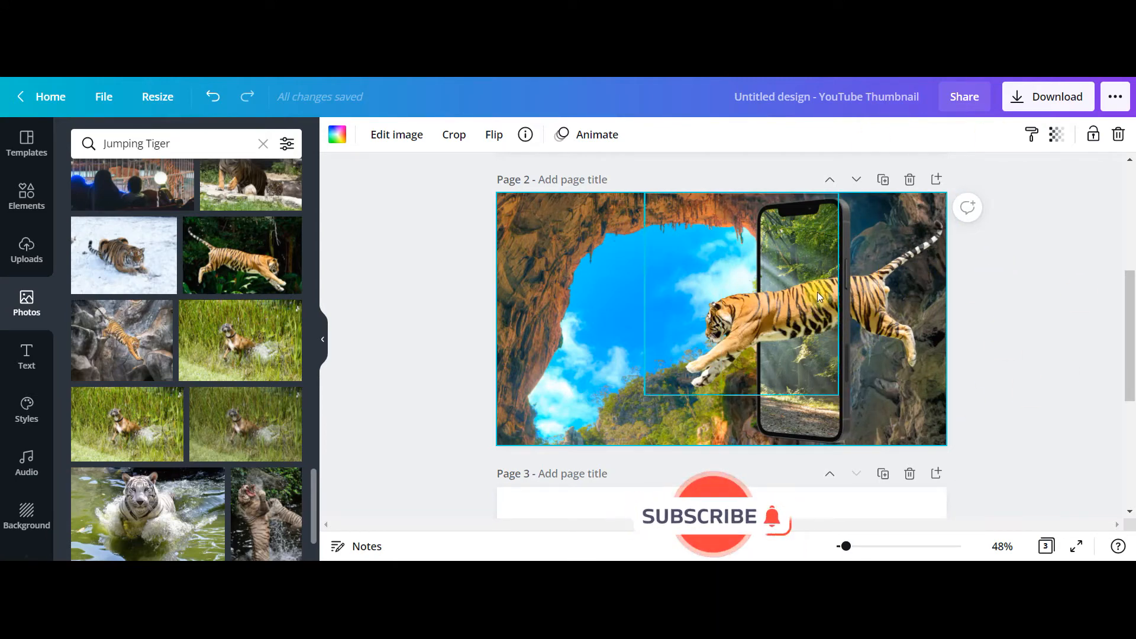
{"action": "left_click", "coordinate": [915, 302]}
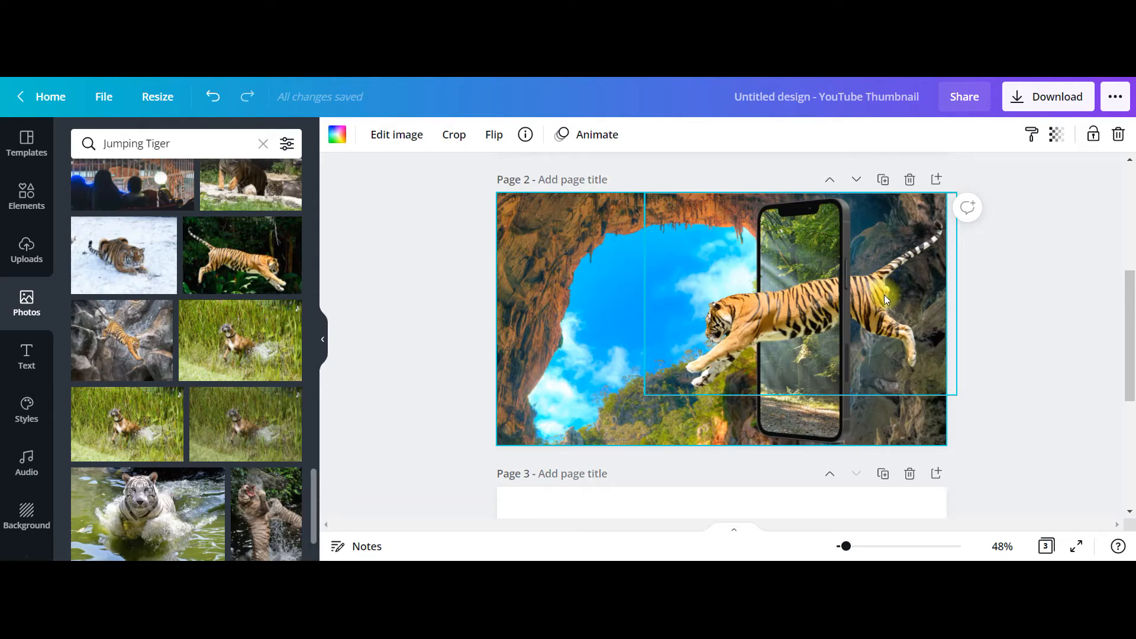
{"action": "left_click", "coordinate": [815, 362]}
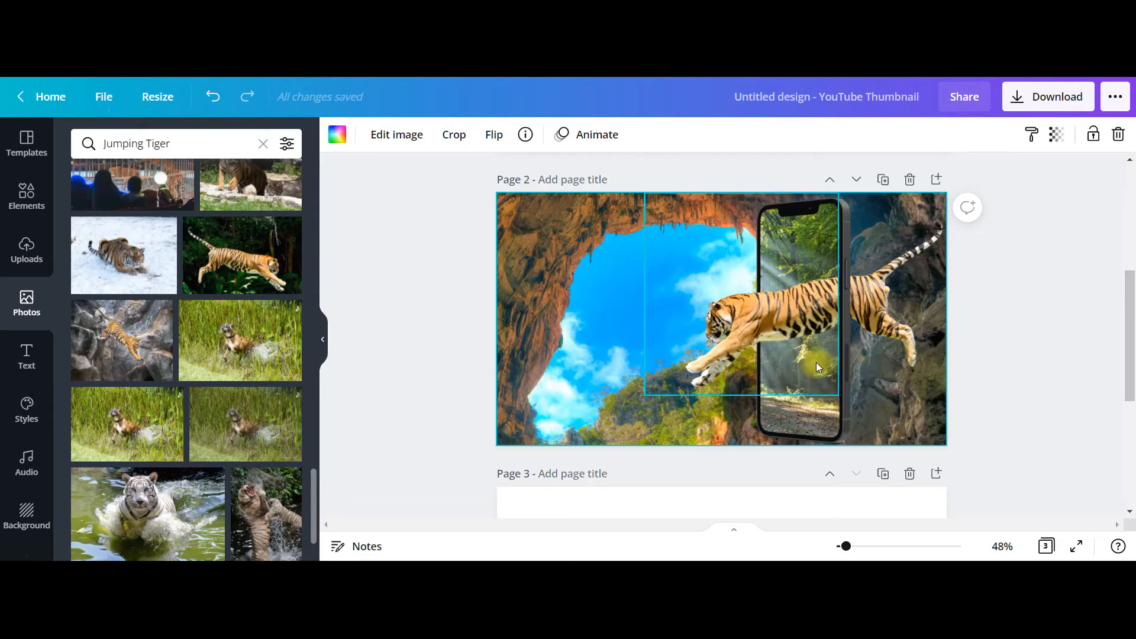
Step: Delete the blank page 3 below the finished tiger composition
{"action": "scroll", "coordinate": [815, 362], "scroll_direction": "up", "scroll_amount": 5}
{"action": "scroll", "coordinate": [815, 362], "scroll_direction": "down", "scroll_amount": 7}
{"action": "scroll", "coordinate": [815, 362], "scroll_direction": "up", "scroll_amount": 1}
{"action": "scroll", "coordinate": [819, 363], "scroll_direction": "up", "scroll_amount": 1}
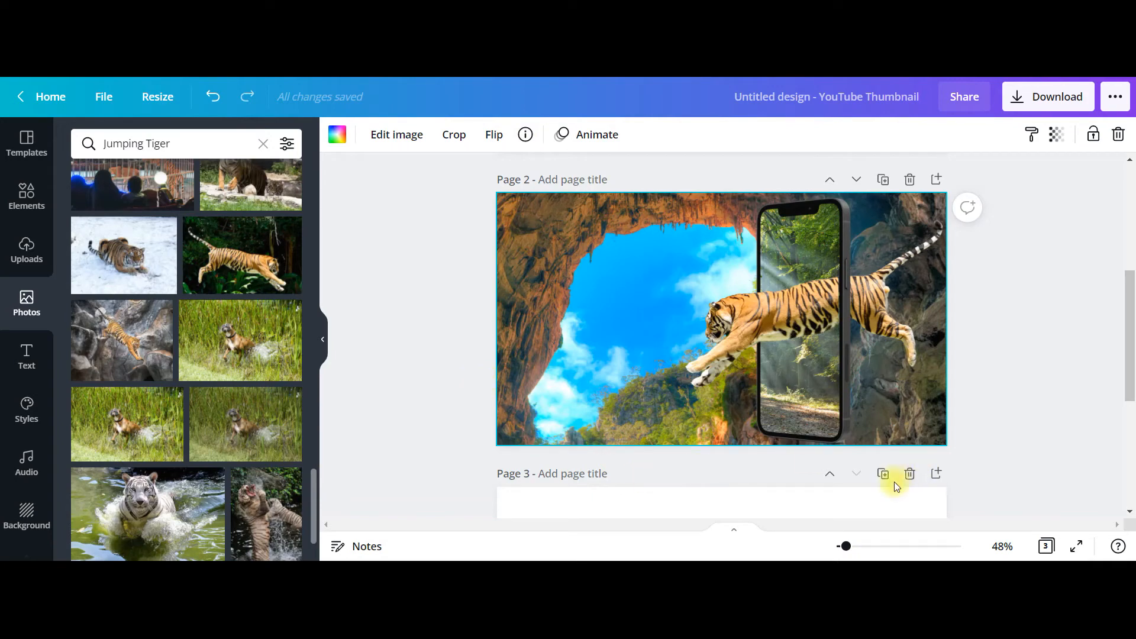
{"action": "left_click", "coordinate": [909, 473]}
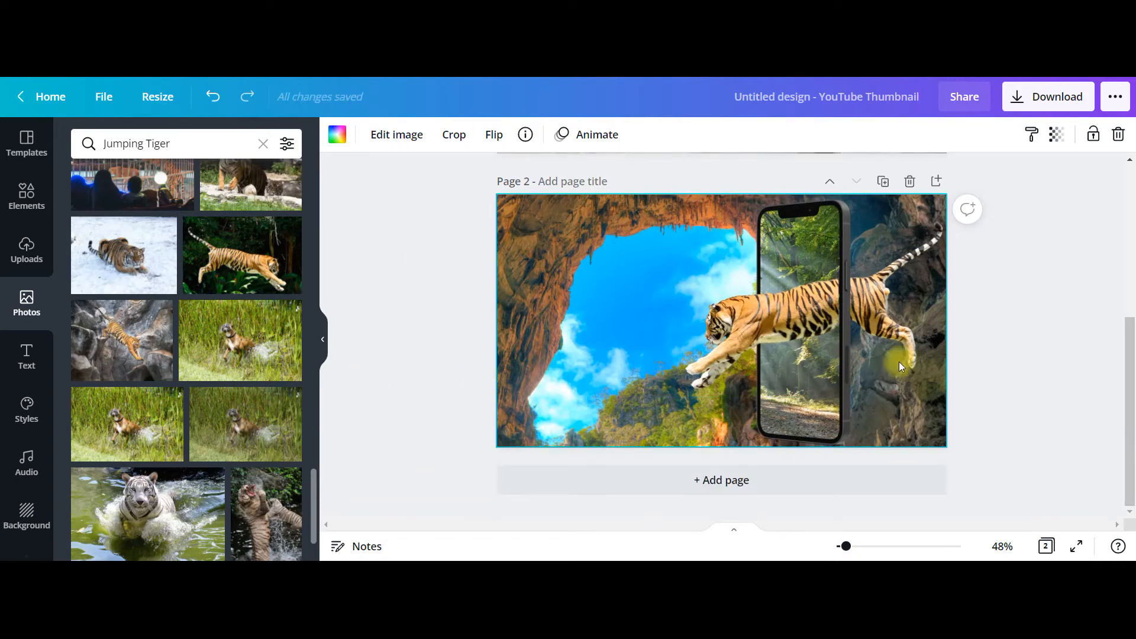